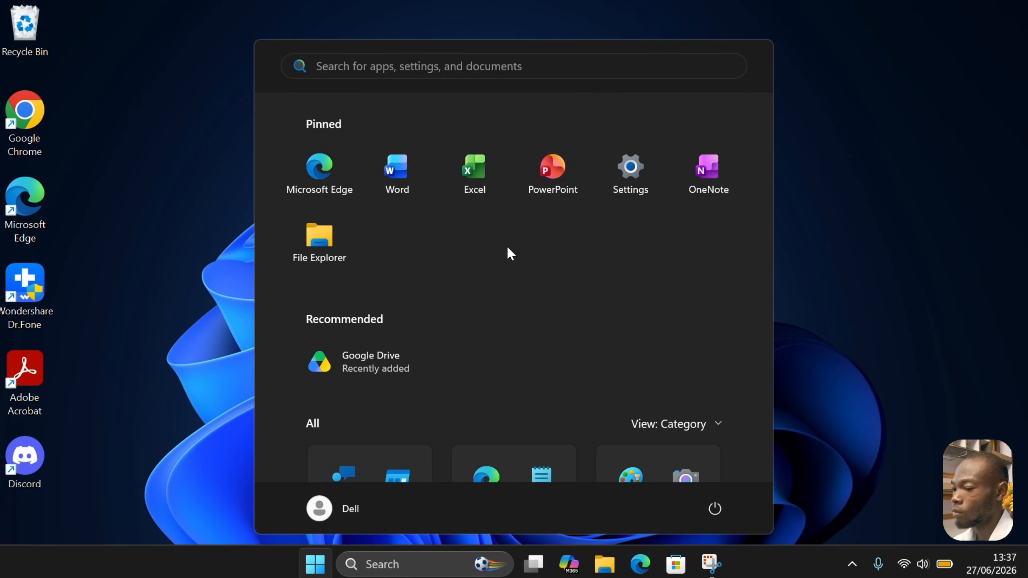
# Search the computer for settings and open the Settings app
pyautogui.write('settubg')
pyautogui.press('BackSpace')
pyautogui.press('BackSpace')
pyautogui.press('BackSpace')
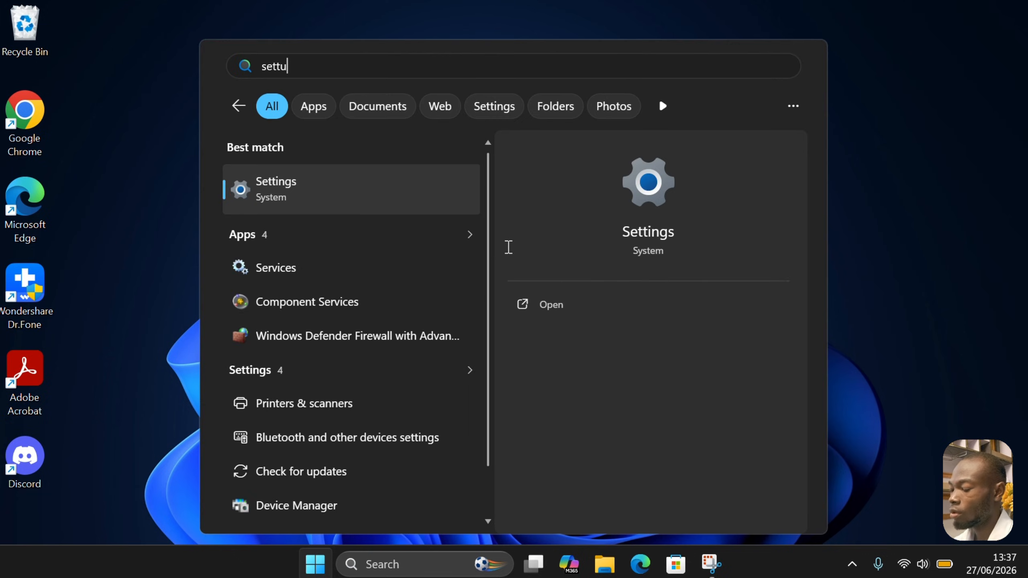
pyautogui.write('ings')
pyautogui.press('Return')
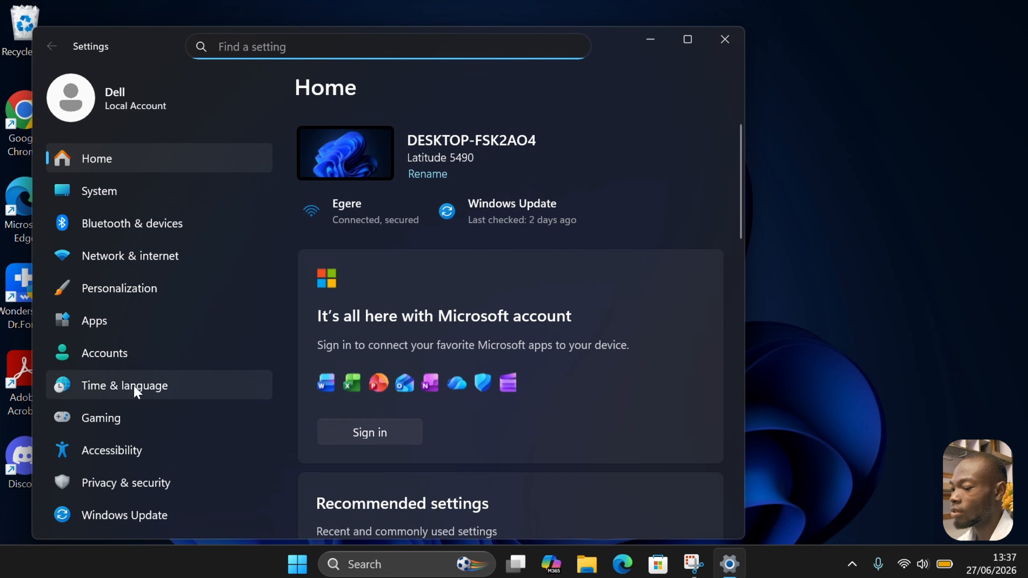
# Open the connected Wi-Fi network's properties in Network & internet and turn on Metered connection
pyautogui.click(158, 260)
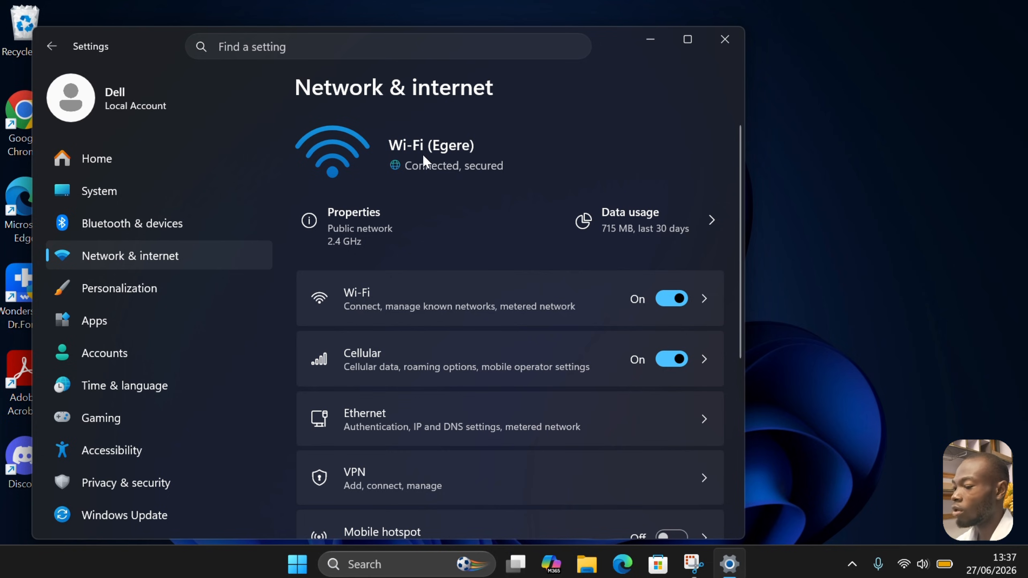
pyautogui.click(376, 224)
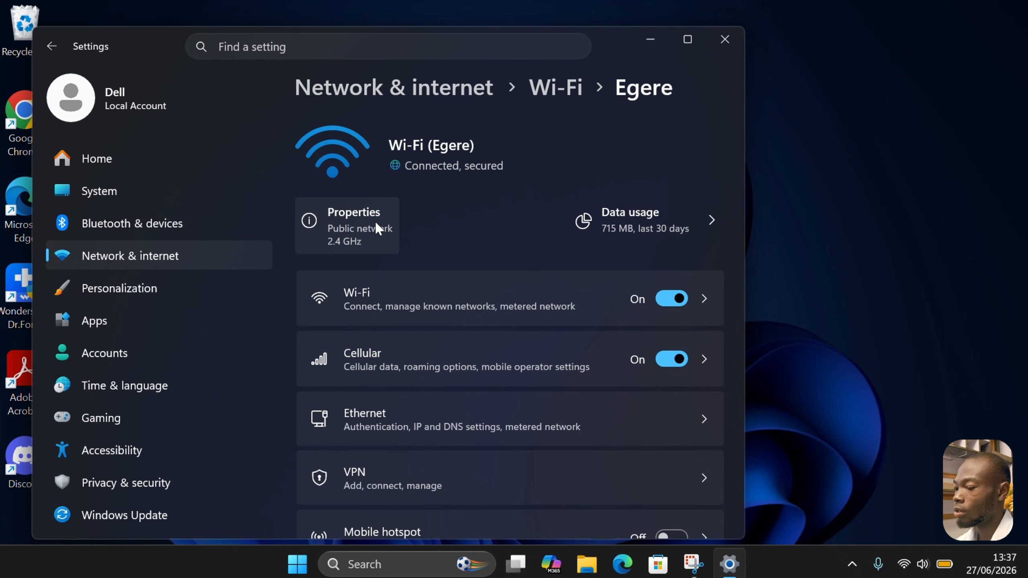
pyautogui.scroll(3, 420, 332)
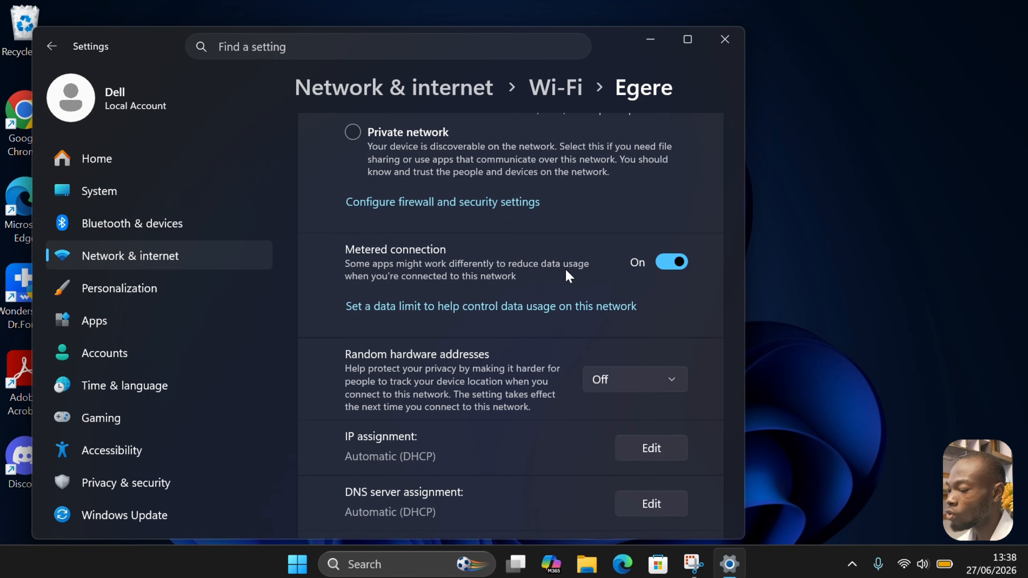
pyautogui.scroll(-8, 566, 269)
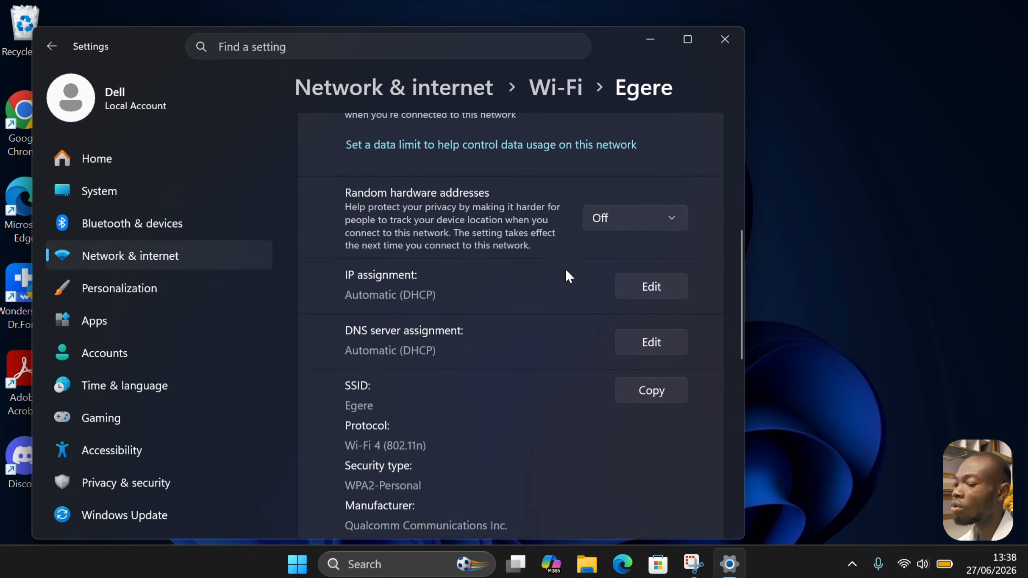
pyautogui.scroll(10, 565, 269)
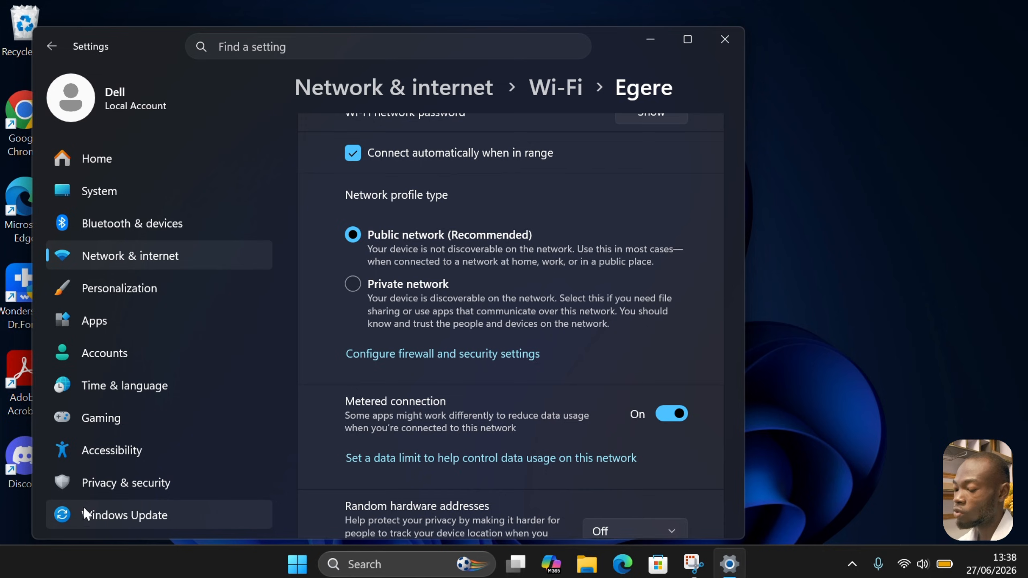
# Open Windows Update and show the available durations for pausing updates
pyautogui.click(107, 517)
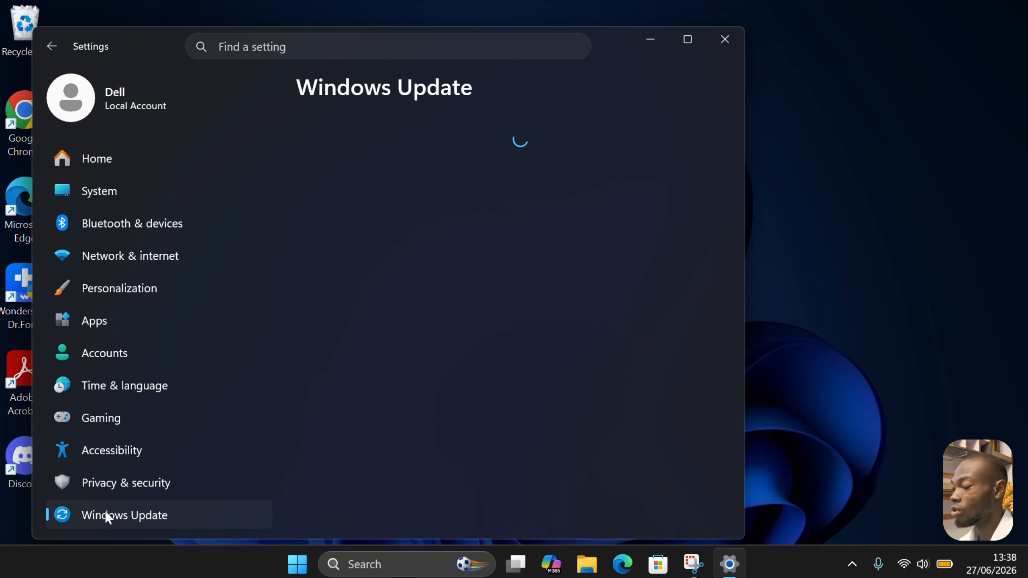
pyautogui.scroll(-1, 523, 317)
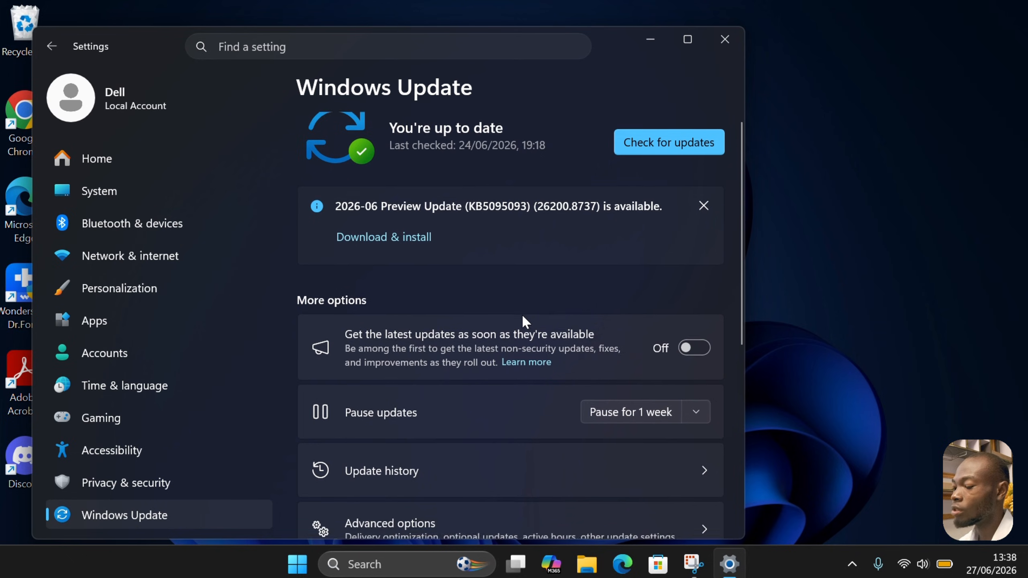
pyautogui.scroll(1, 522, 315)
pyautogui.scroll(-1, 650, 329)
pyautogui.scroll(-1, 650, 330)
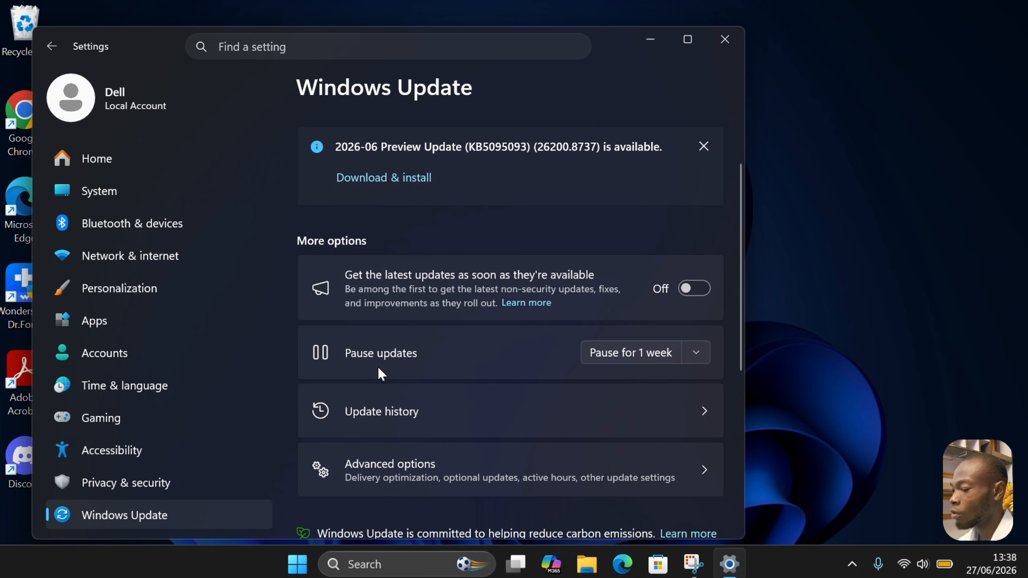
pyautogui.click(692, 355)
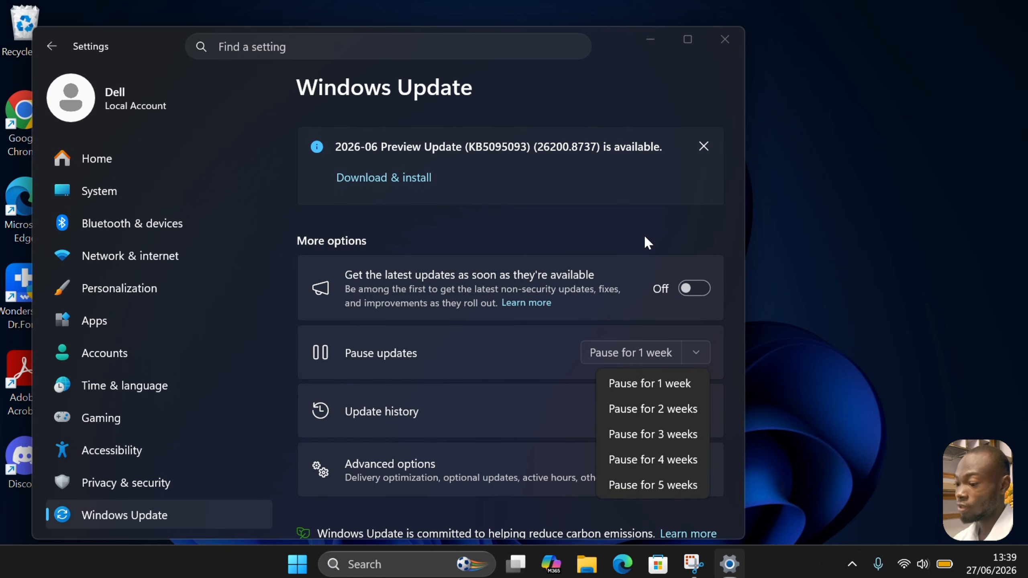
# Search the installed apps for Autoruns and clear the search
pyautogui.press('super')
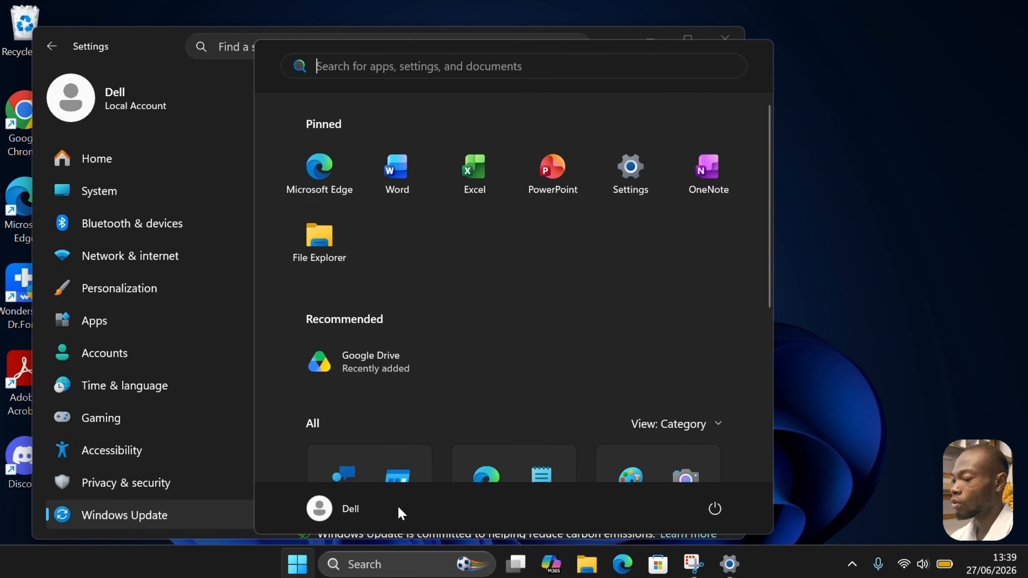
pyautogui.write('auto')
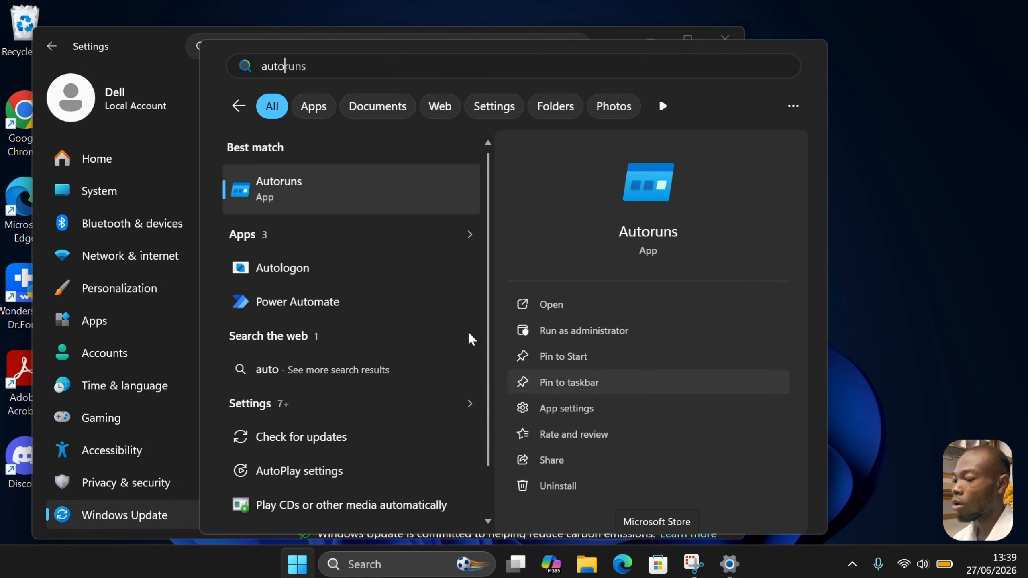
pyautogui.write('runs')
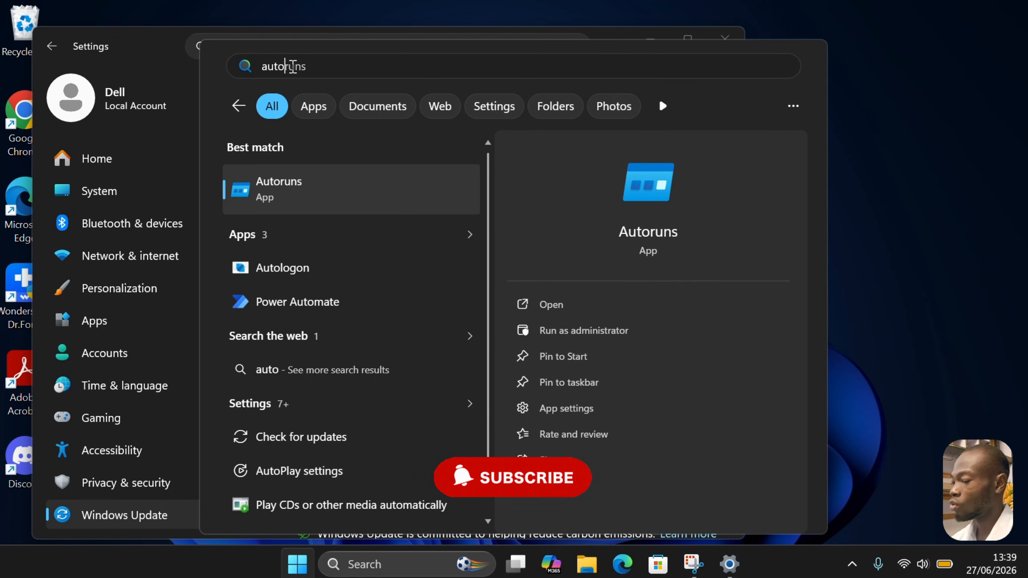
pyautogui.press('BackSpace')
pyautogui.press('BackSpace')
pyautogui.press('BackSpace')
pyautogui.press('BackSpace')
pyautogui.press('BackSpace')
pyautogui.press('BackSpace')
pyautogui.press('BackSpace')
pyautogui.press('BackSpace')
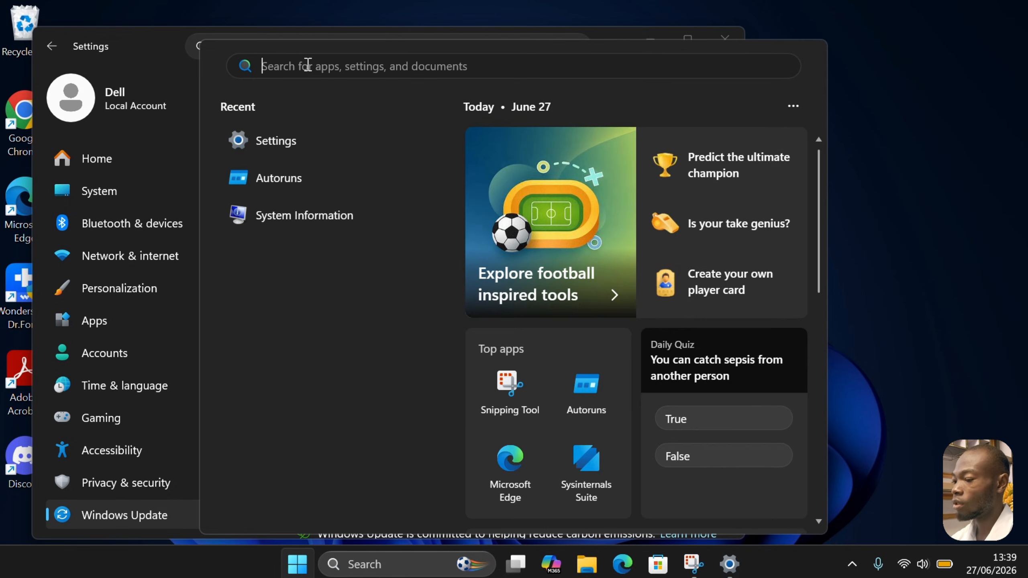
# Search the installed apps for "sysinternal" and clear the search
pyautogui.write('sys')
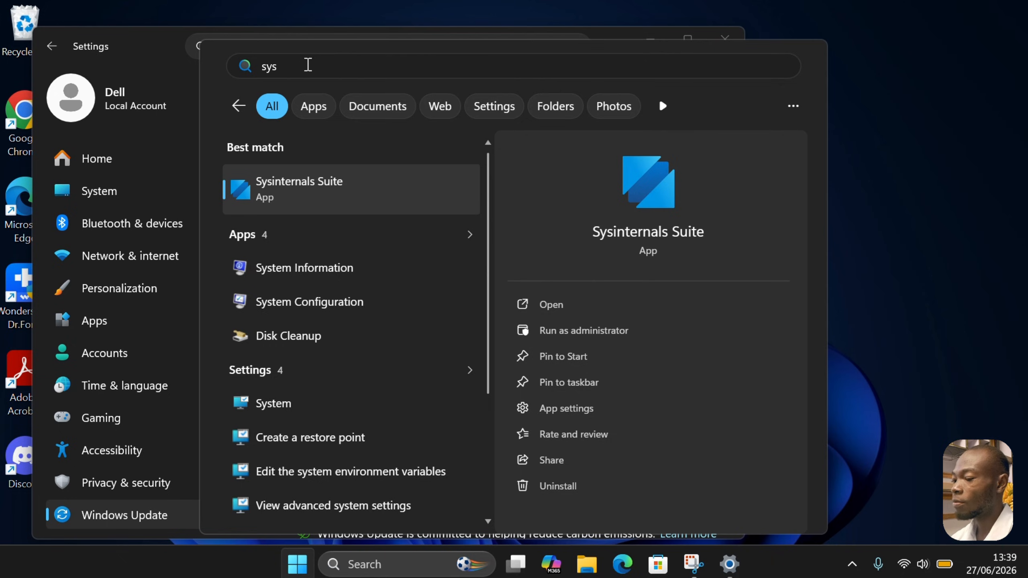
pyautogui.write('internal')
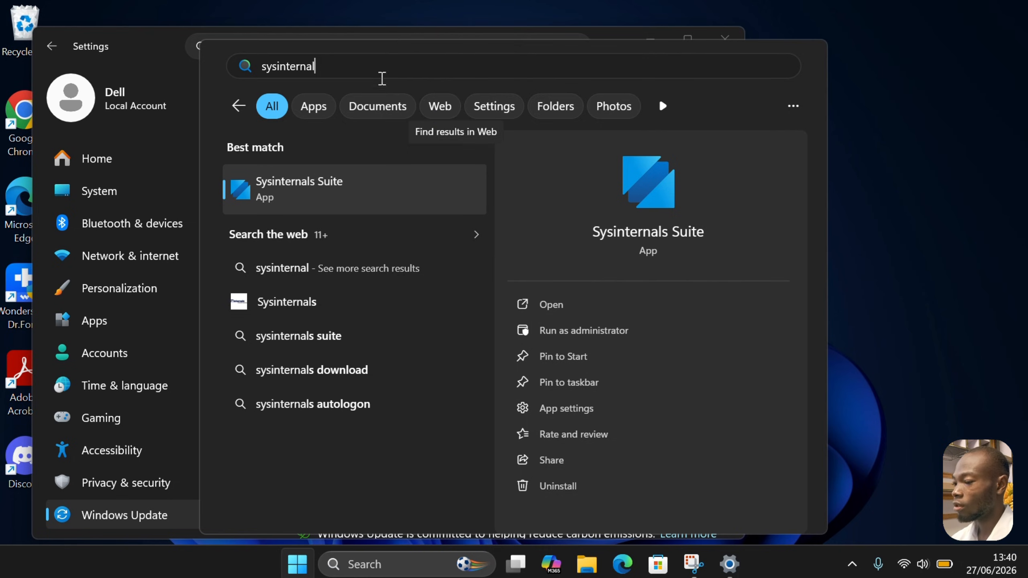
pyautogui.press('BackSpace')
pyautogui.press('BackSpace')
pyautogui.press('BackSpace')
pyautogui.press('BackSpace')
pyautogui.press('BackSpace')
pyautogui.press('BackSpace')
pyautogui.press('BackSpace')
pyautogui.press('BackSpace')
pyautogui.press('BackSpace')
pyautogui.press('BackSpace')
pyautogui.press('BackSpace')
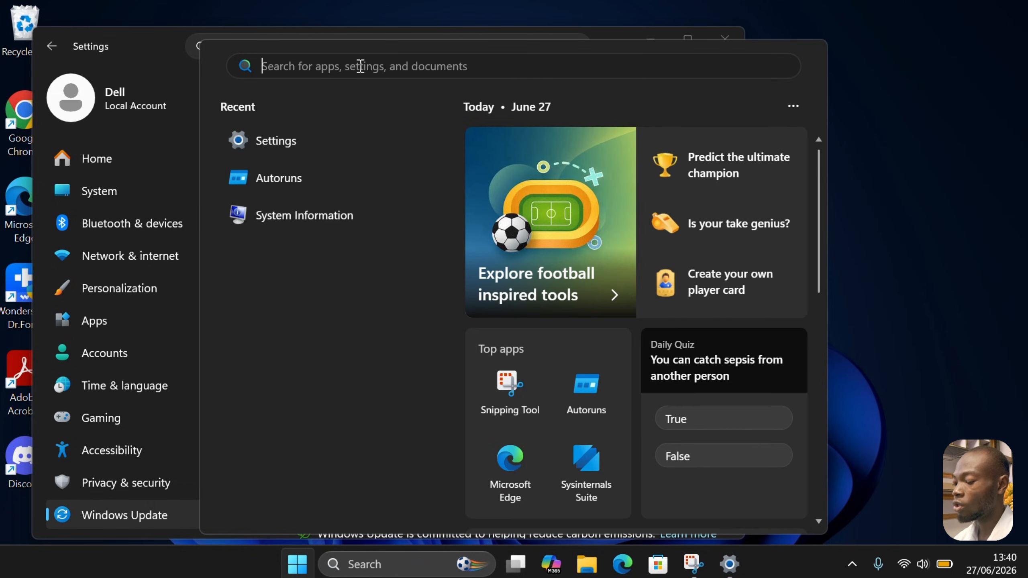
pyautogui.press('Escape')
pyautogui.press('super')
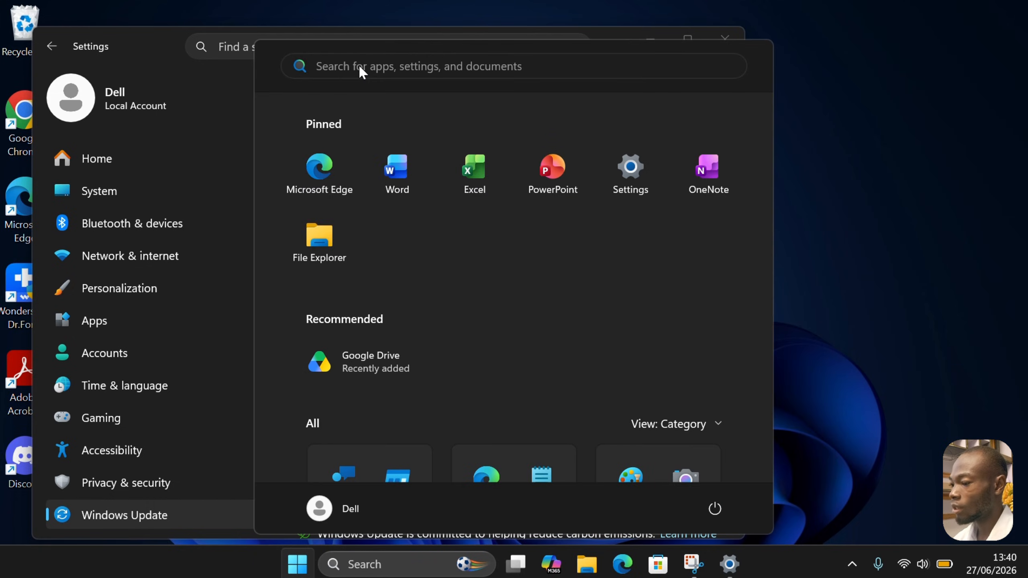
pyautogui.press('super')
pyautogui.press('super')
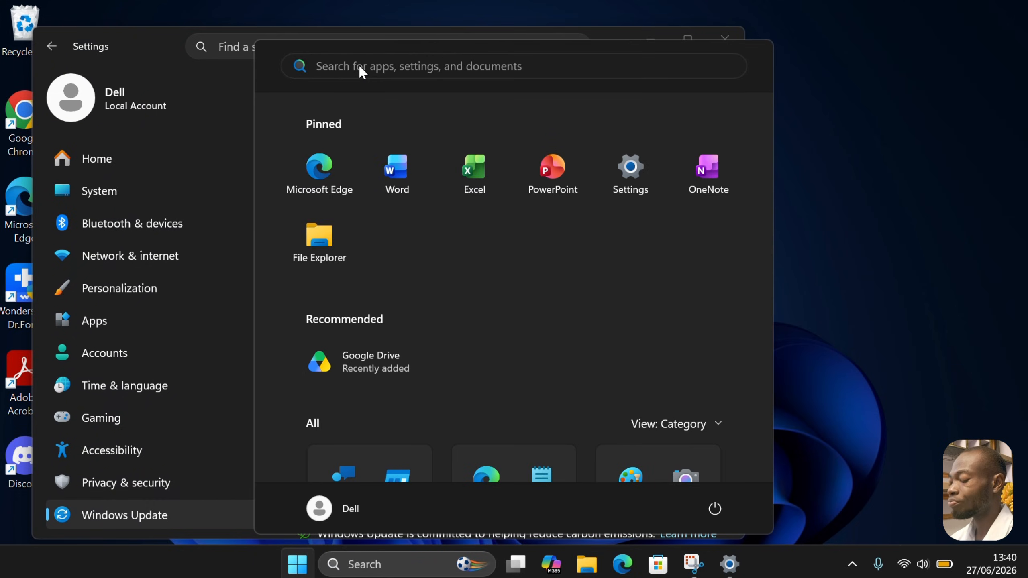
pyautogui.press('super')
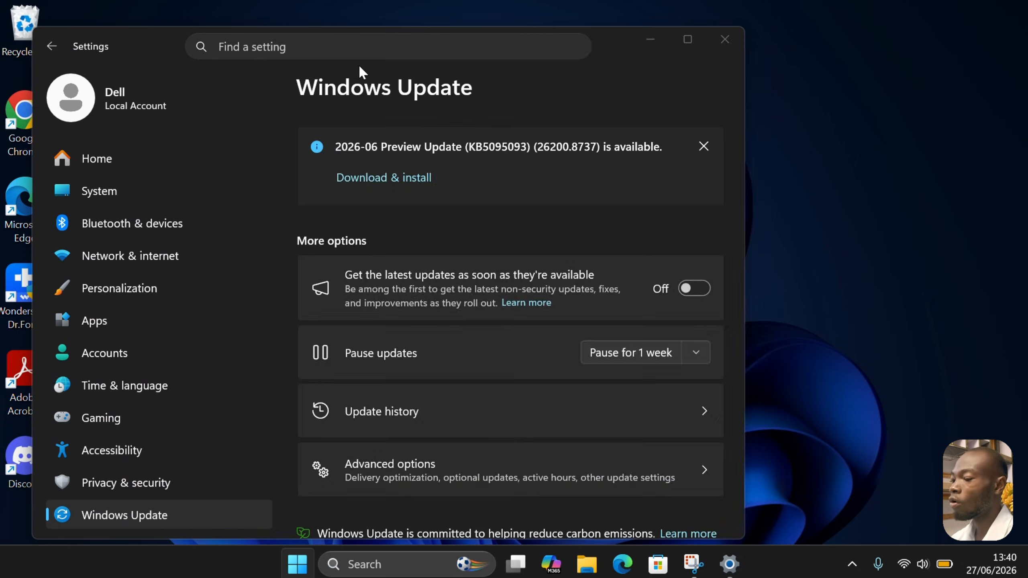
# Search for "auto" and run the Autoruns app as administrator
pyautogui.press('super')
pyautogui.write('auto')
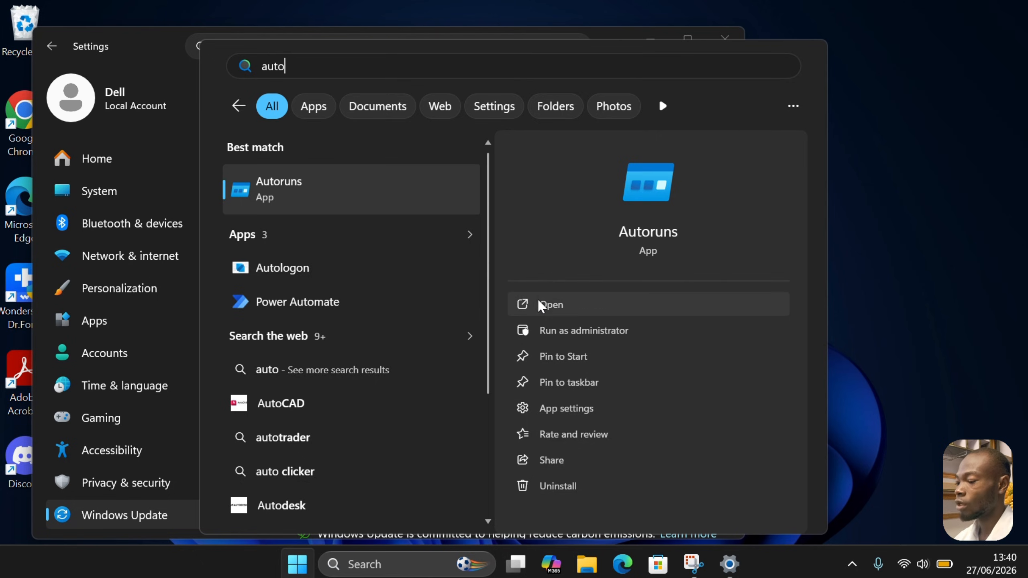
pyautogui.click(564, 333)
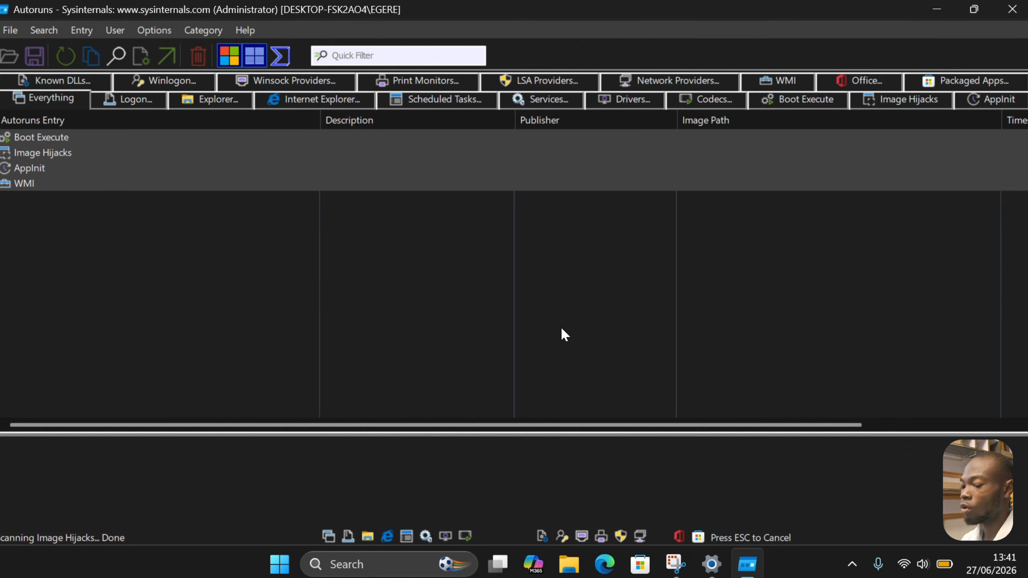
# Filter the Autoruns entries by the word "update"
pyautogui.click(426, 29)
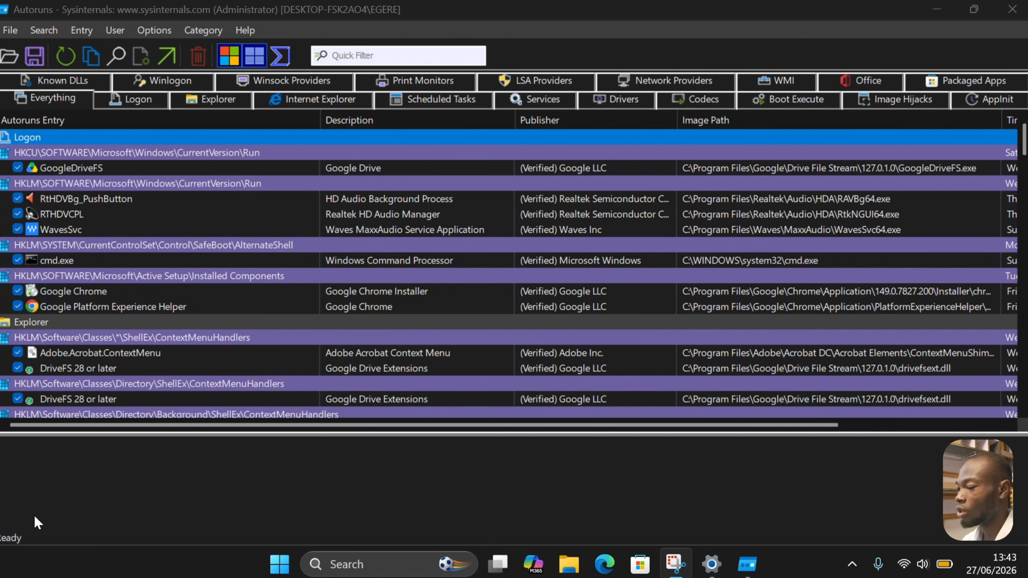
pyautogui.click(339, 60)
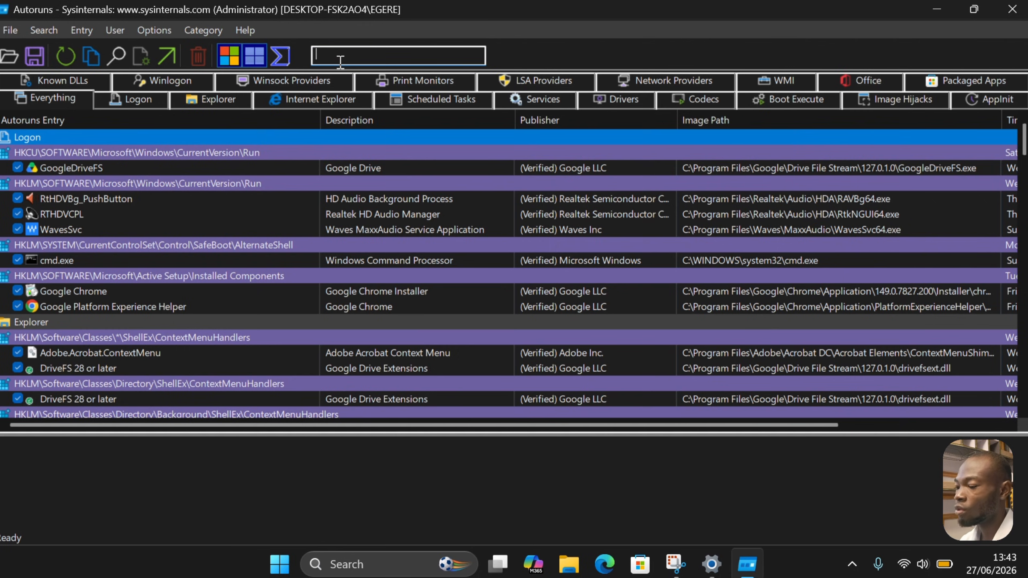
pyautogui.write('update')
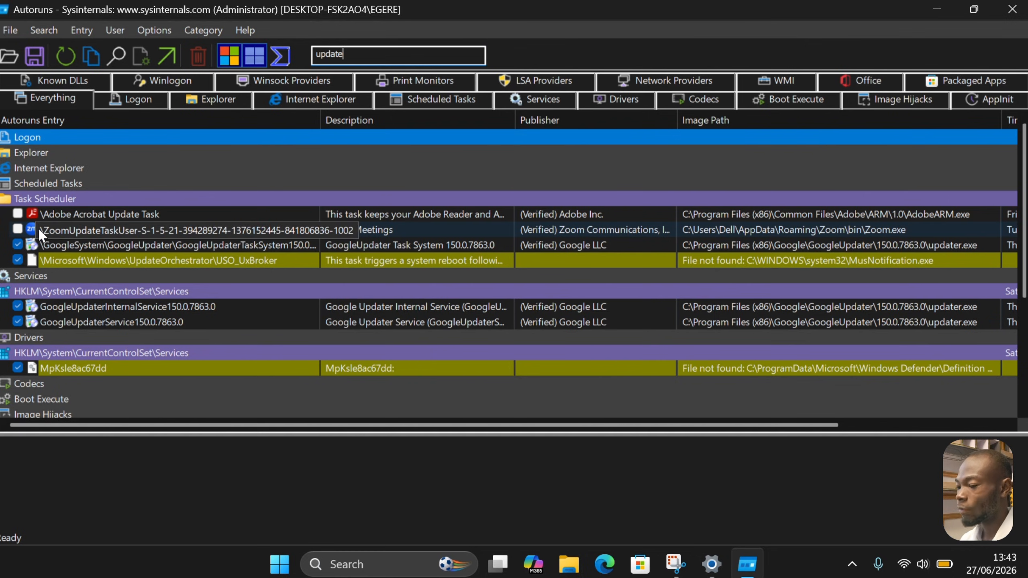
# Disable the GoogleUpdaterTaskSystem scheduled task and try to disable the UpdateOrchestrator USO_UxBroker task
pyautogui.click(19, 245)
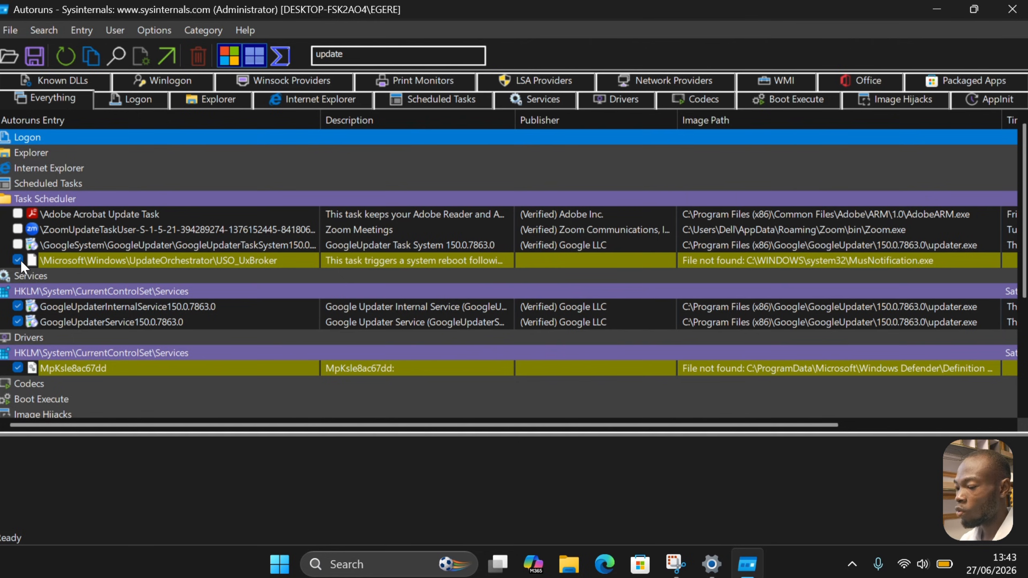
pyautogui.click(20, 260)
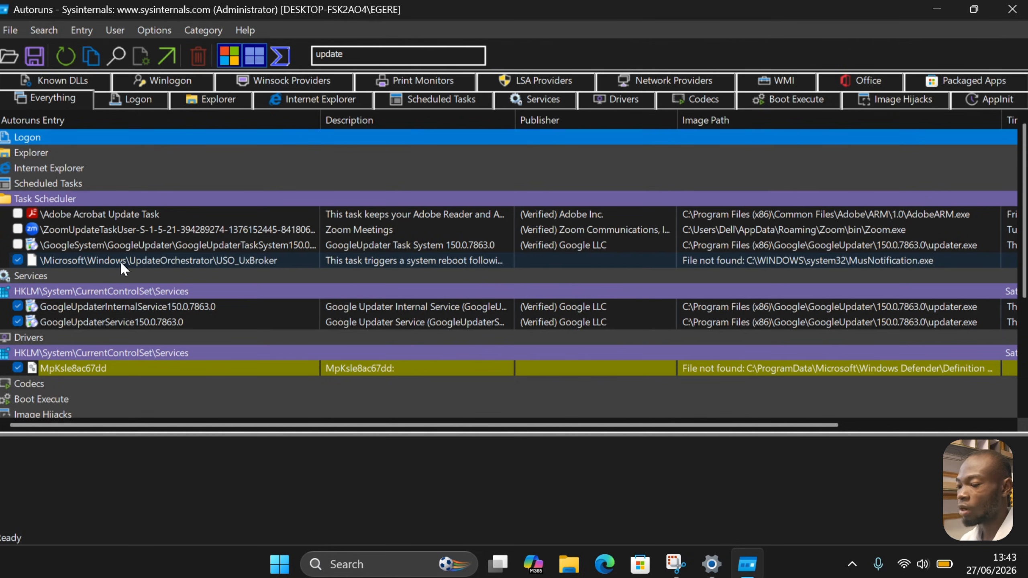
pyautogui.click(7, 247)
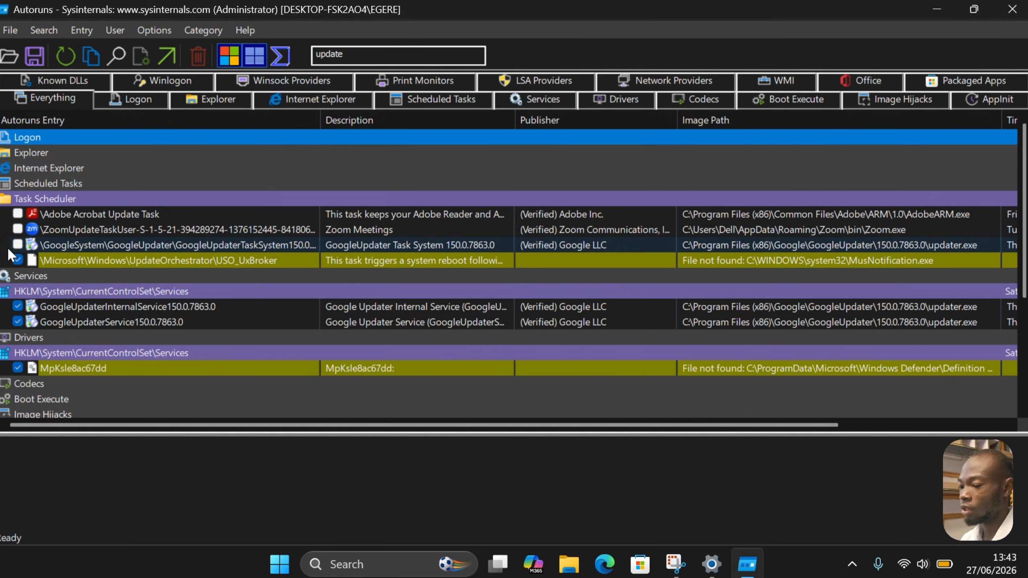
pyautogui.click(18, 260)
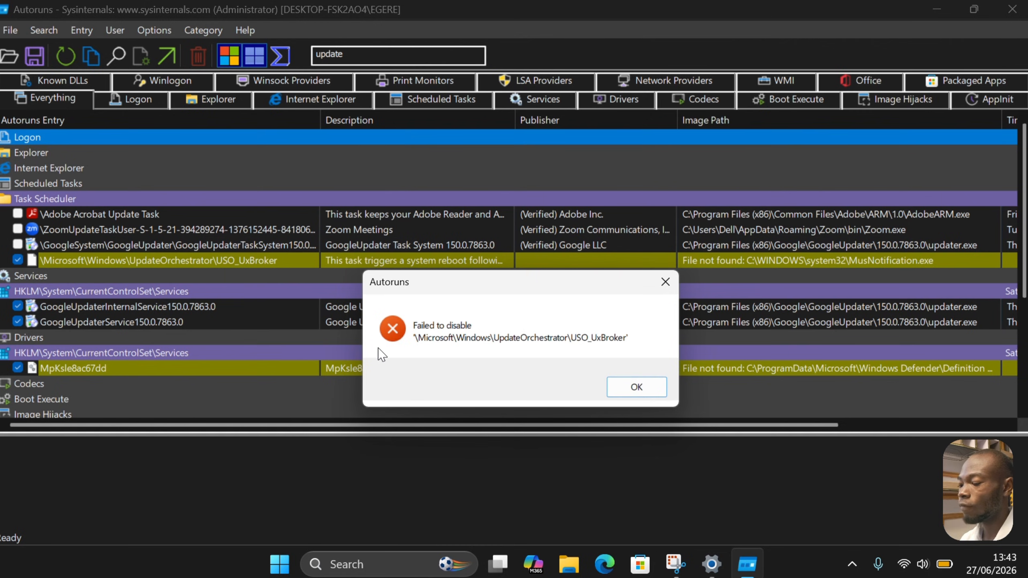
pyautogui.click(643, 389)
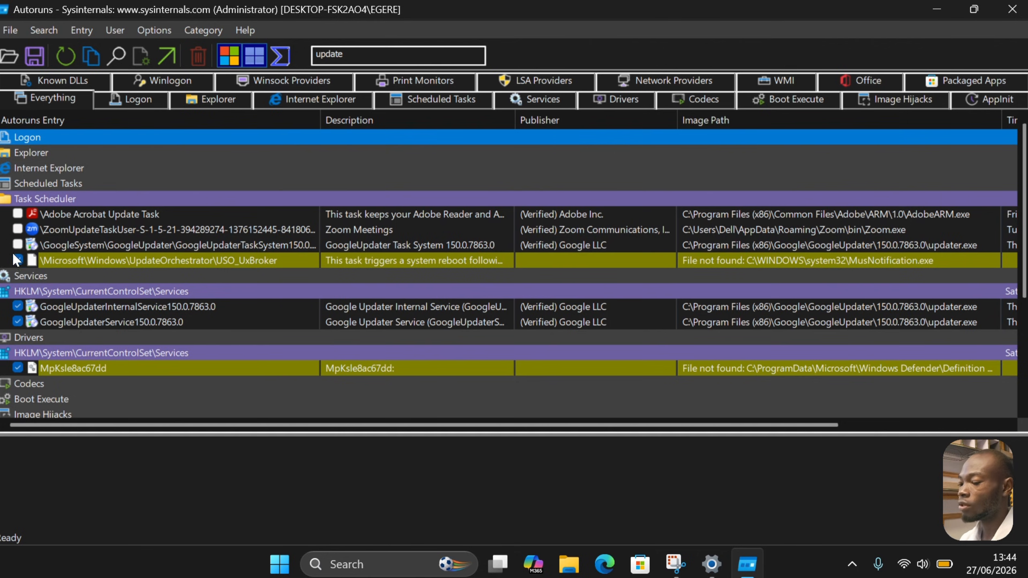
# Disable the GoogleUpdaterInternalService and GoogleUpdaterService entries and close both Autoruns and Settings
pyautogui.click(17, 307)
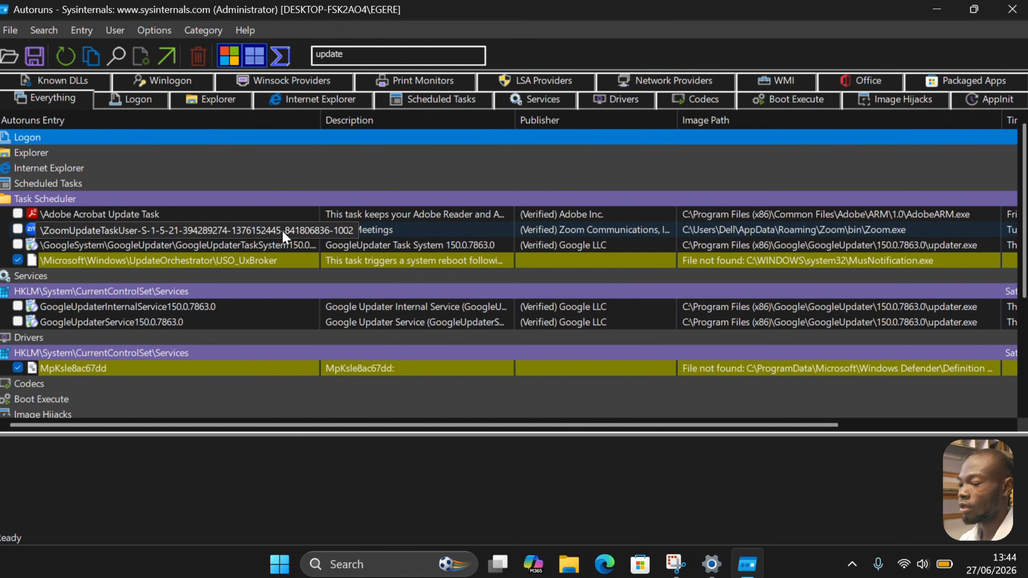
pyautogui.click(1009, 10)
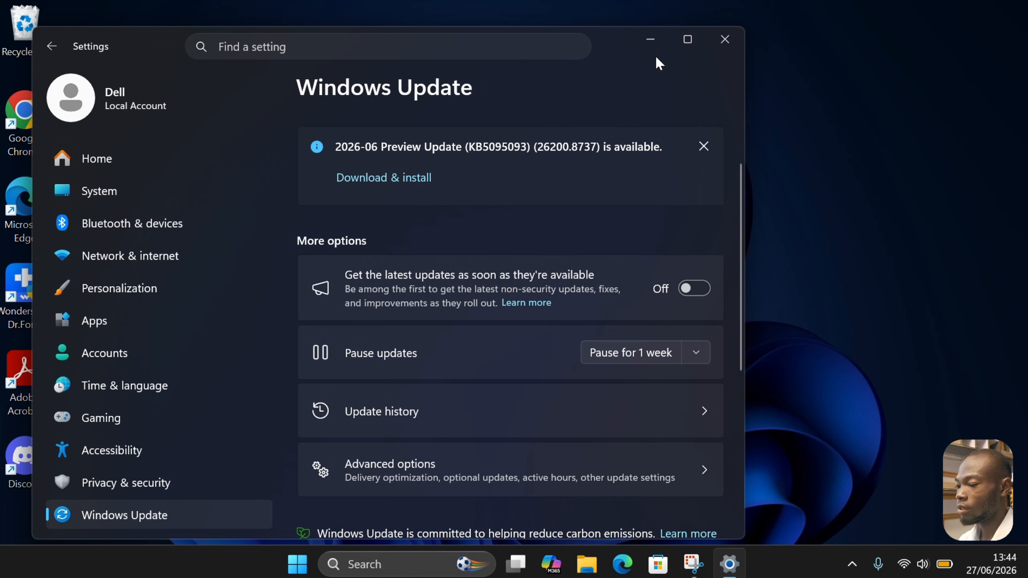
pyautogui.click(712, 38)
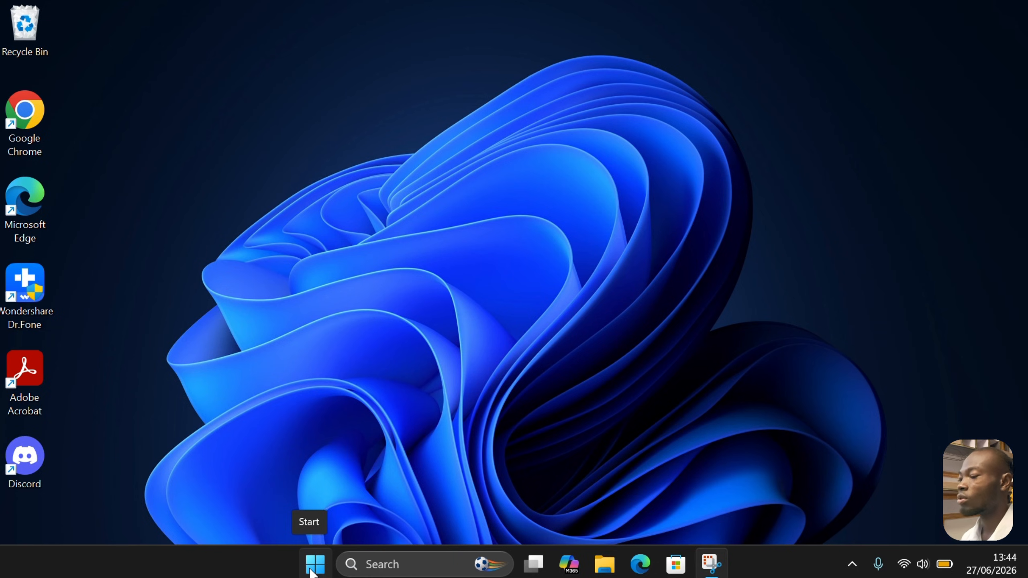
# View the quick settings for network and battery, and reopen the Settings app
pyautogui.click(906, 565)
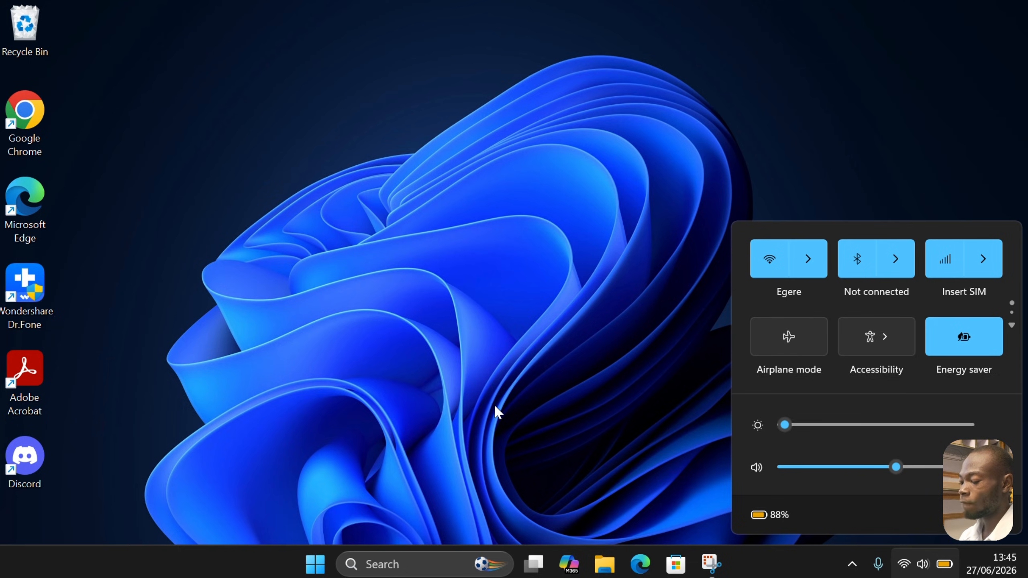
pyautogui.click(390, 567)
pyautogui.write('seetin')
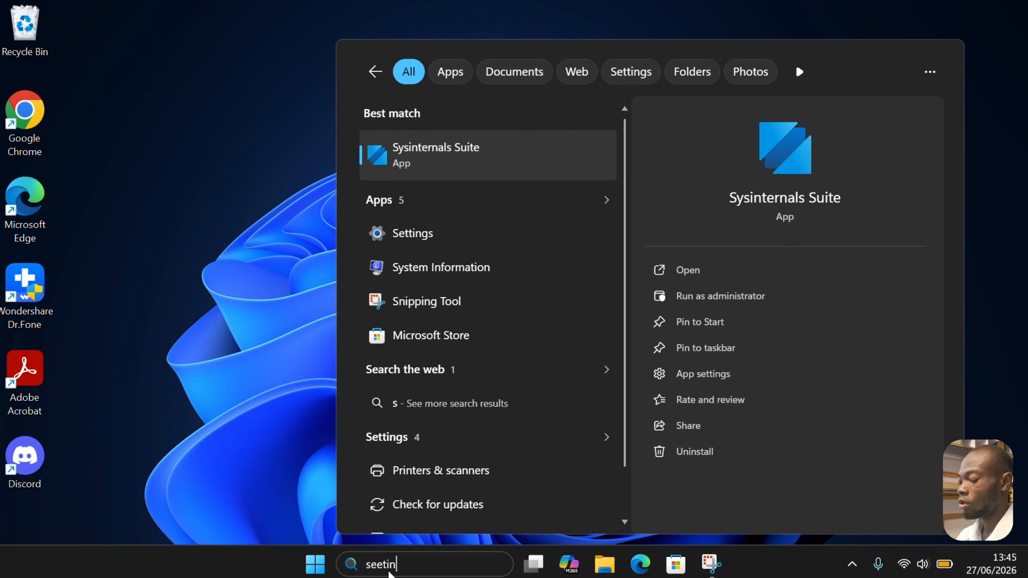
pyautogui.write('g')
pyautogui.press('Return')
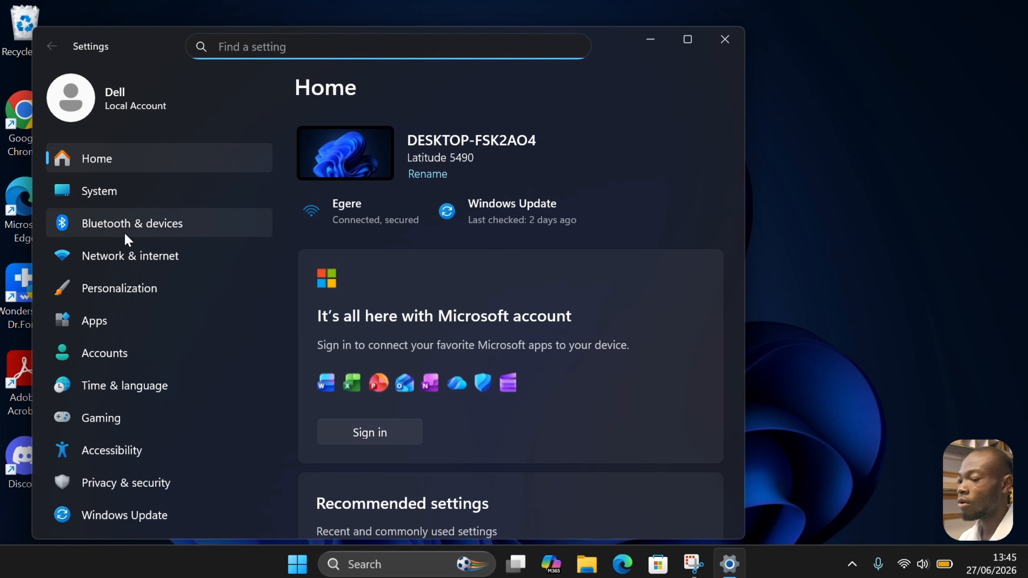
# Open Network & internet and examine the Wi-Fi network's per-app data usage
pyautogui.click(130, 253)
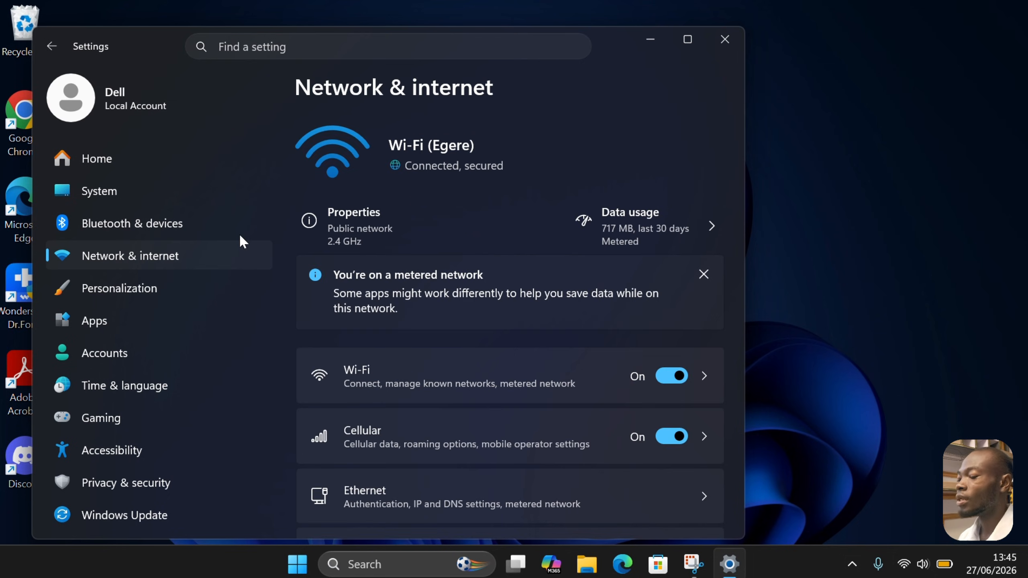
pyautogui.click(621, 229)
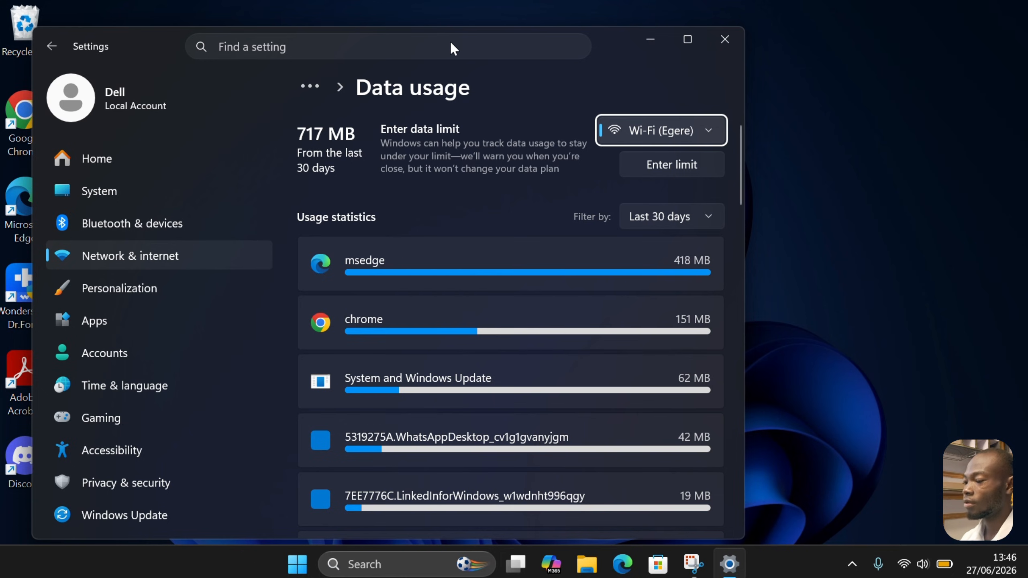
pyautogui.click(454, 31)
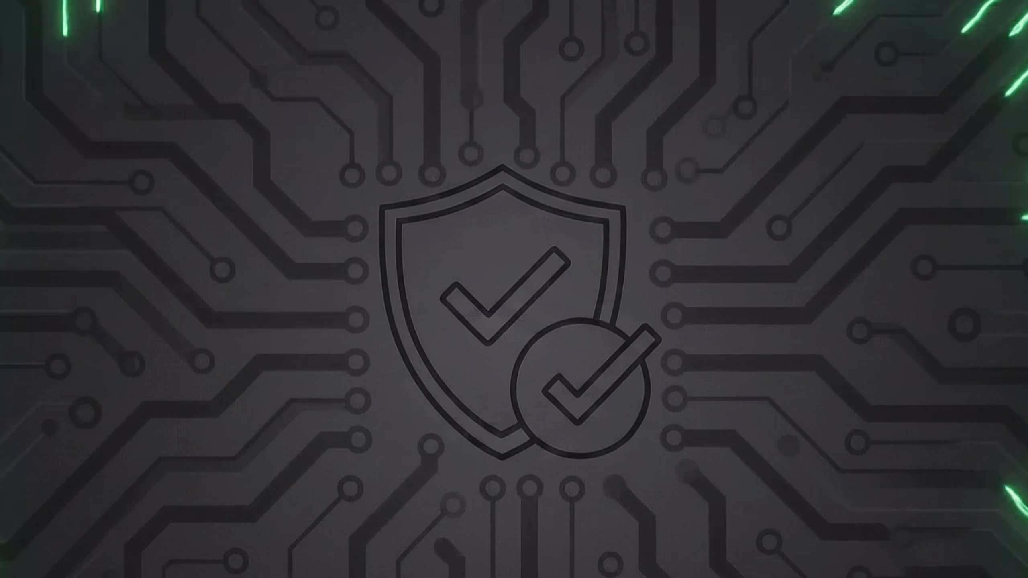